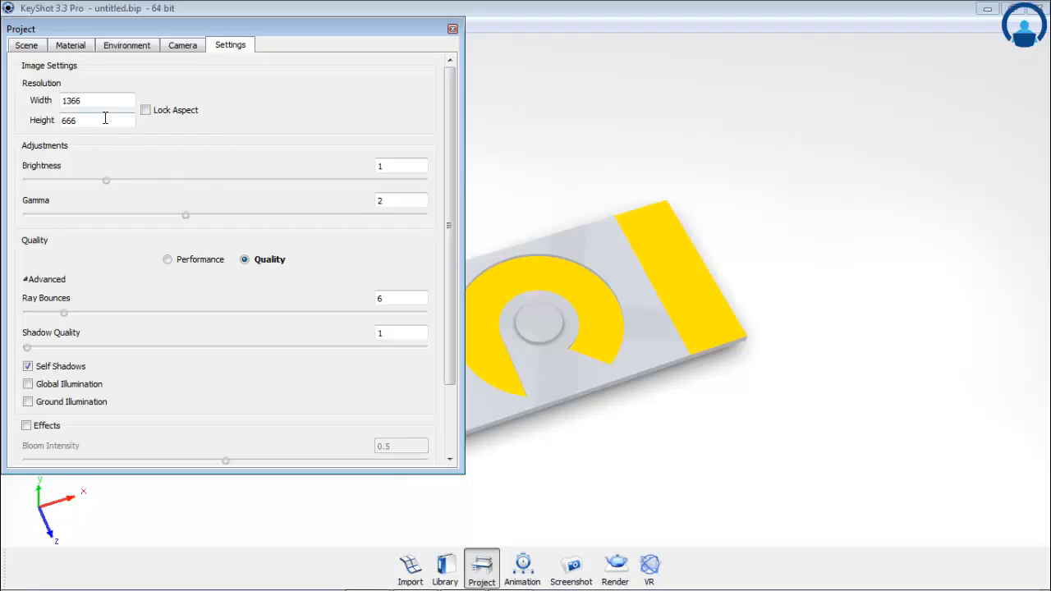
Step: Set the image resolution width to 1200 and switch Lock Aspect on and back off
{"action": "double_click", "coordinate": [78, 99]}
{"action": "type", "text": "1200"}
{"action": "key", "text": "Tab"}
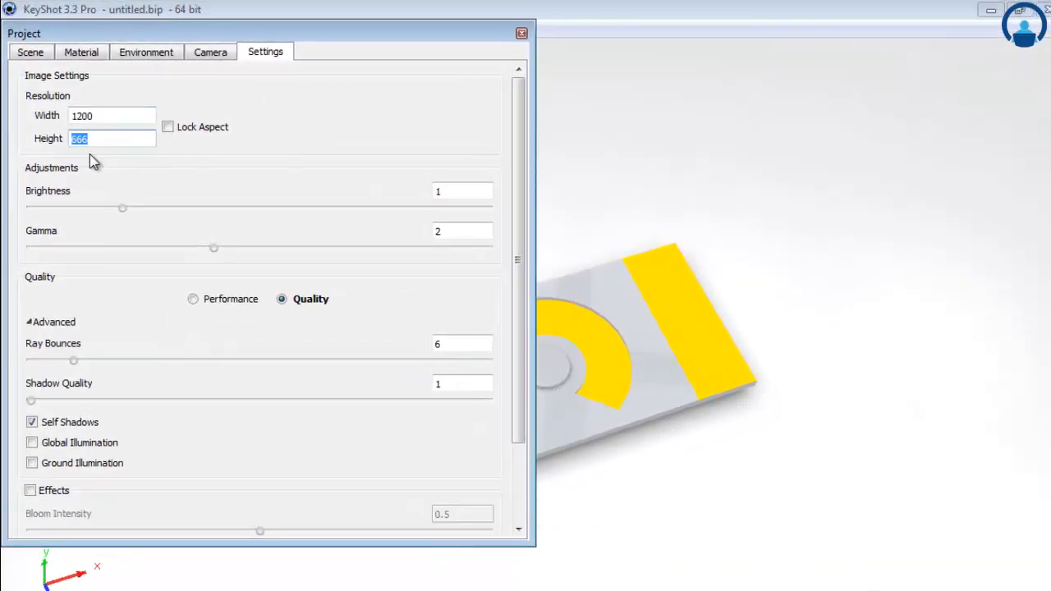
{"action": "left_click", "coordinate": [169, 129]}
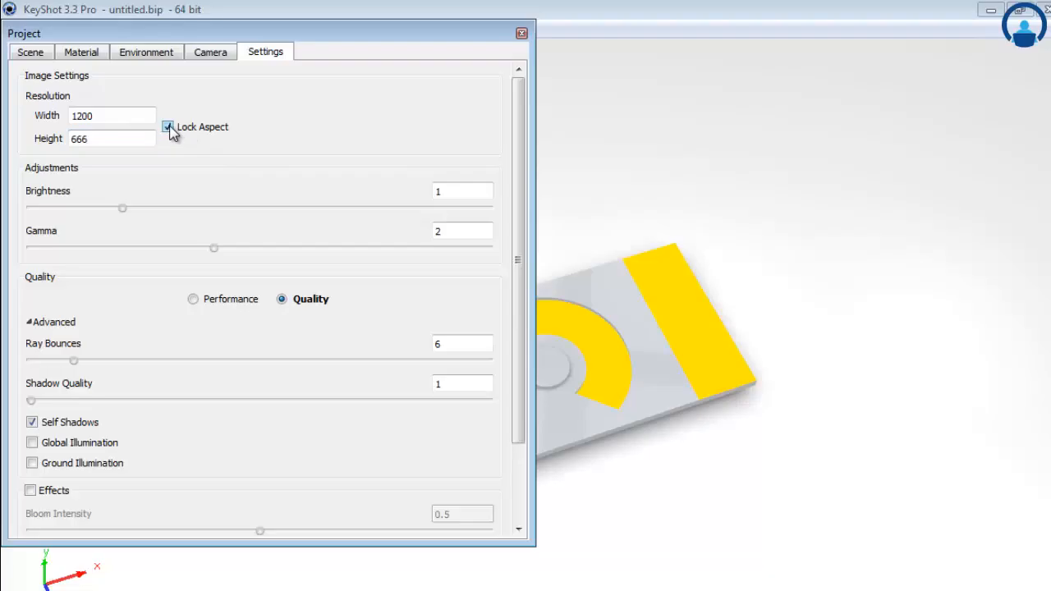
{"action": "scroll", "coordinate": [614, 258], "scroll_direction": "up", "scroll_amount": 2}
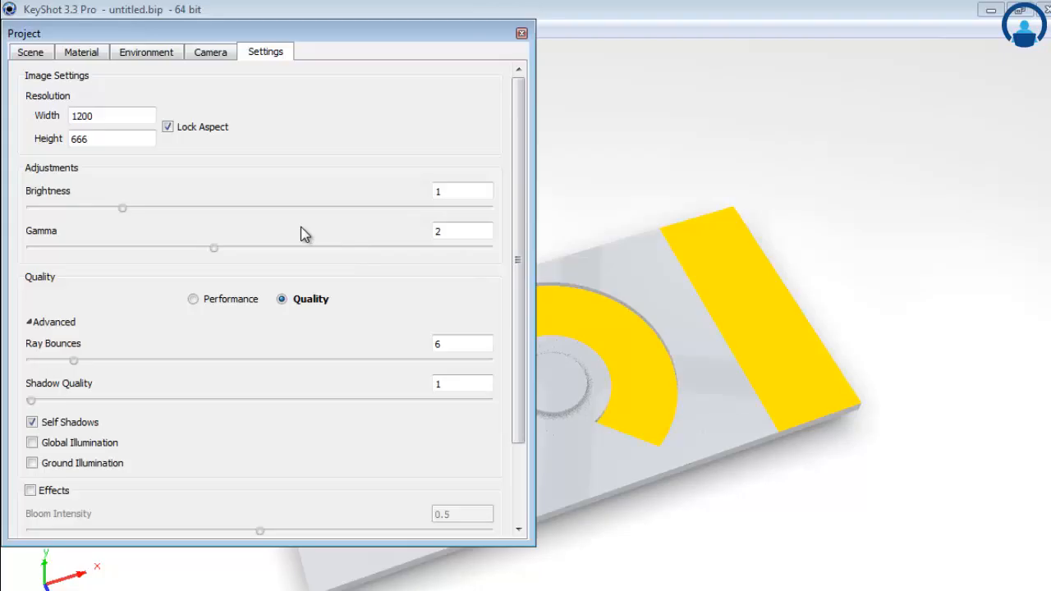
{"action": "left_click", "coordinate": [197, 126]}
Step: Try a brightness of 0.825, restore it to 1, and lower the gamma to 0.91
{"action": "mouse_move", "coordinate": [120, 205]}
{"action": "left_mouse_down"}
{"action": "mouse_move", "coordinate": [131, 206]}
{"action": "mouse_move", "coordinate": [104, 199]}
{"action": "left_mouse_up"}
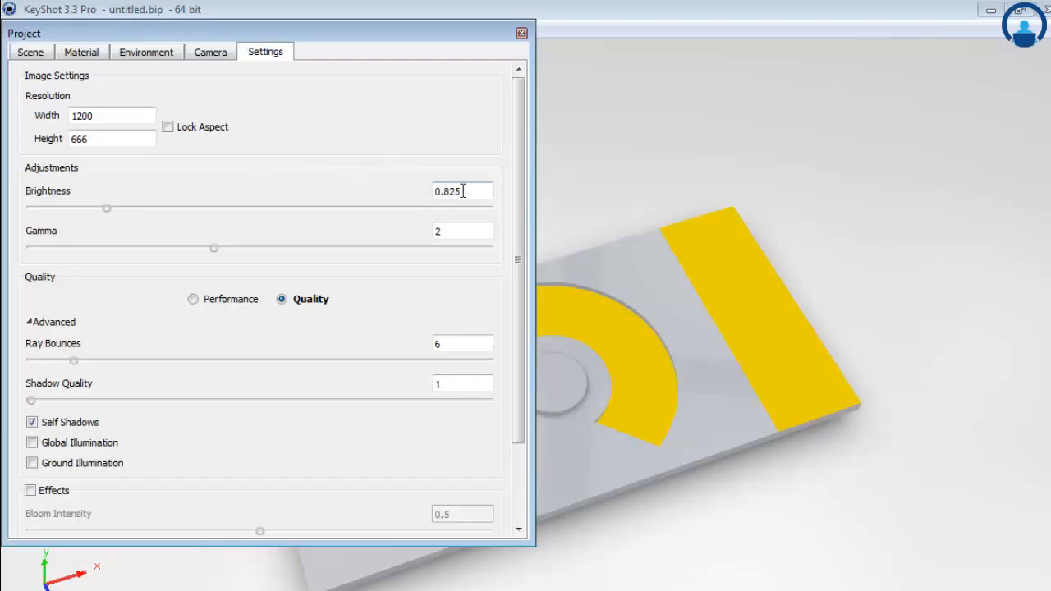
{"action": "left_click_drag", "start_coordinate": [465, 191], "coordinate": [348, 197]}
{"action": "type", "text": "1"}
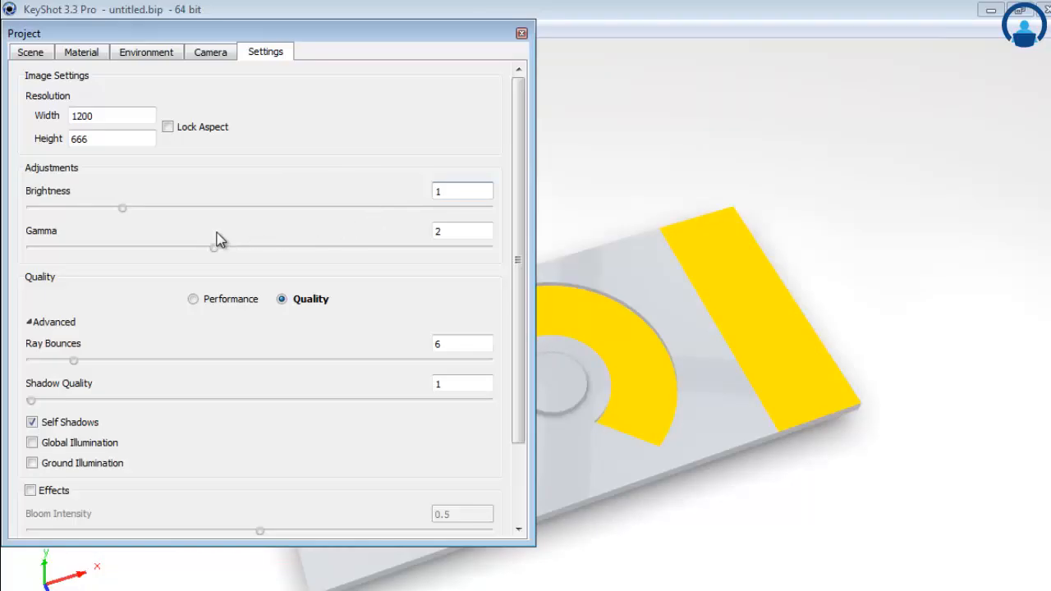
{"action": "left_click_drag", "start_coordinate": [217, 242], "coordinate": [120, 257]}
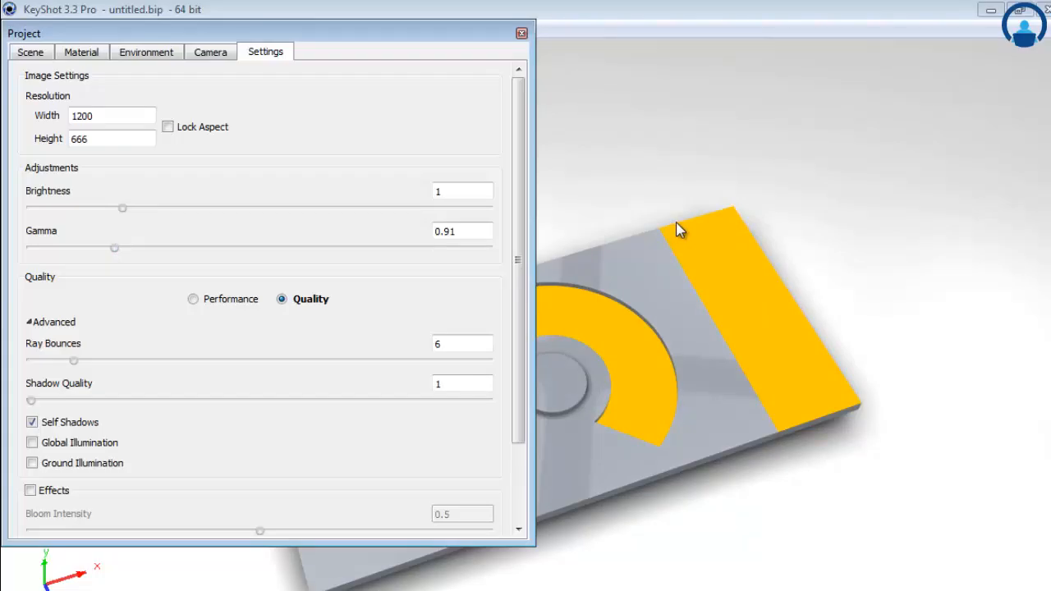
Step: Preview the plate in Performance mode from a changed angle and switch back to Quality mode
{"action": "left_click", "coordinate": [198, 300]}
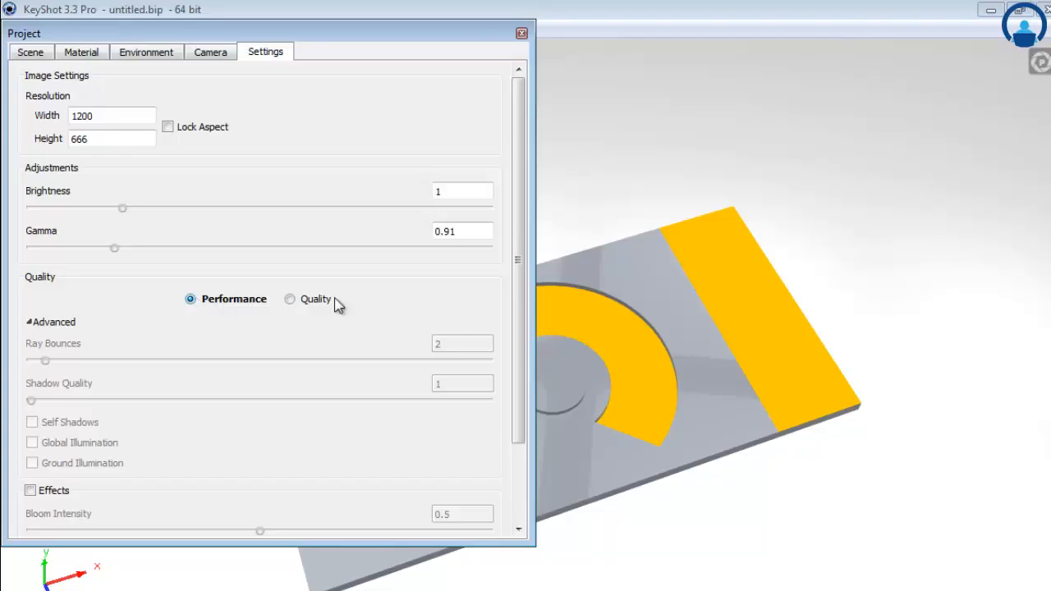
{"action": "left_click_drag", "start_coordinate": [728, 299], "coordinate": [585, 326]}
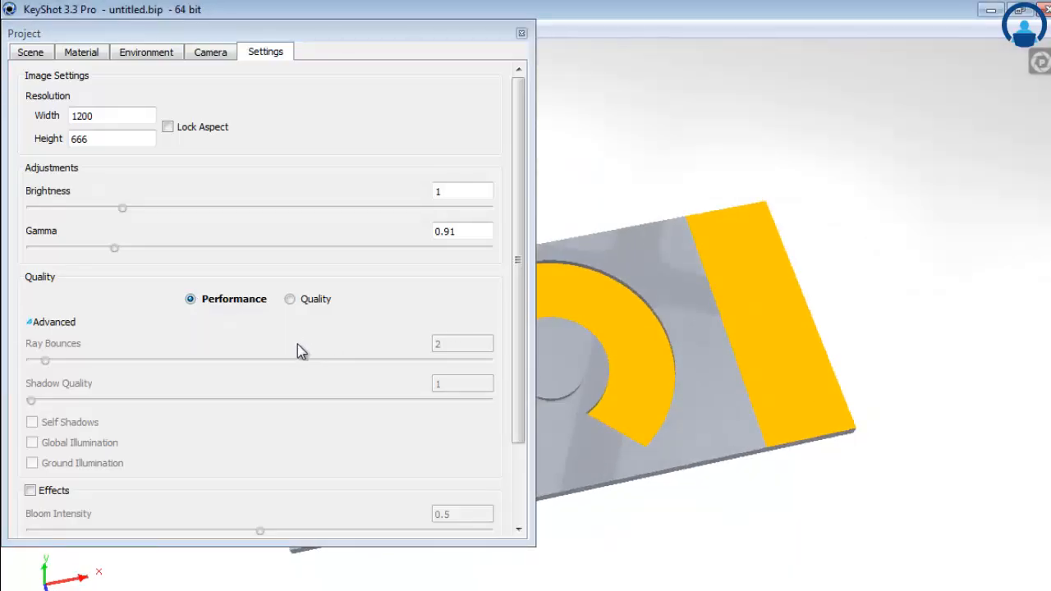
{"action": "left_click", "coordinate": [290, 301]}
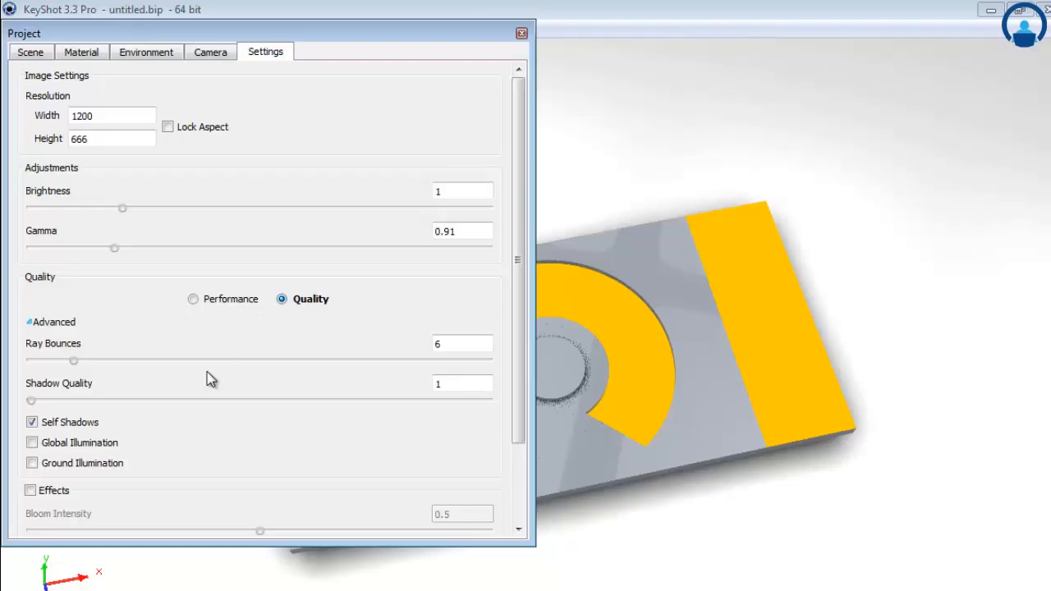
Step: Try 9 ray bounces in the advanced quality settings and restore the value to 6
{"action": "double_click", "coordinate": [471, 344]}
{"action": "type", "text": "9"}
{"action": "left_click", "coordinate": [448, 379]}
{"action": "double_click", "coordinate": [460, 345]}
{"action": "type", "text": "6"}
{"action": "key", "text": "Return"}
Step: Raise the shadow quality to 5 in the advanced quality settings
{"action": "double_click", "coordinate": [438, 343]}
{"action": "double_click", "coordinate": [438, 384]}
{"action": "type", "text": "9"}
Step: Enable Ground Reflections for the environment and reduce the ground size to 7.945
{"action": "left_click", "coordinate": [135, 54]}
{"action": "scroll", "coordinate": [46, 410], "scroll_direction": "down", "scroll_amount": 2}
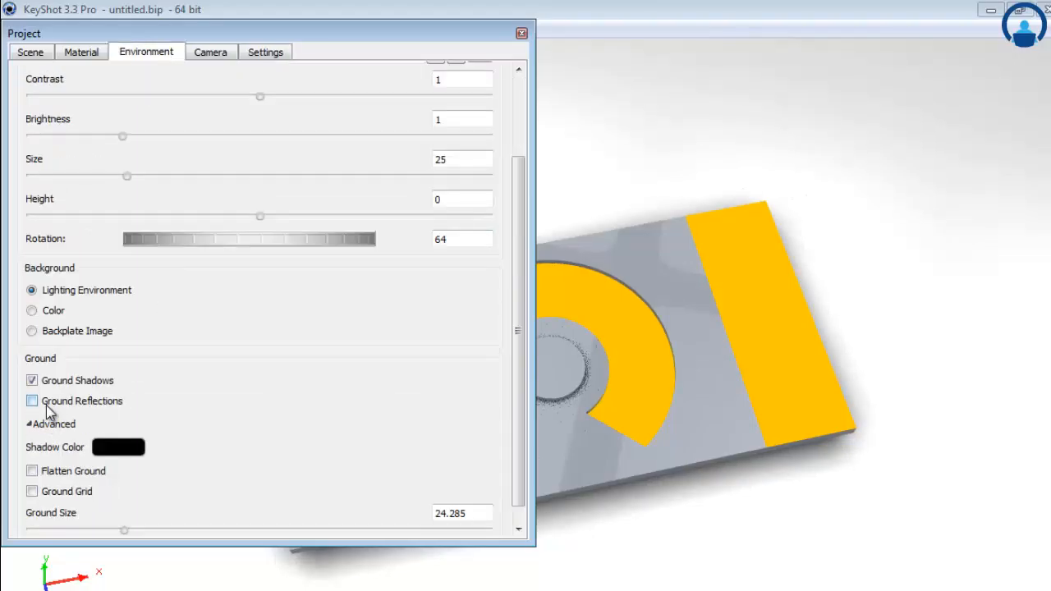
{"action": "left_click", "coordinate": [32, 401]}
{"action": "left_click_drag", "start_coordinate": [124, 529], "coordinate": [66, 532]}
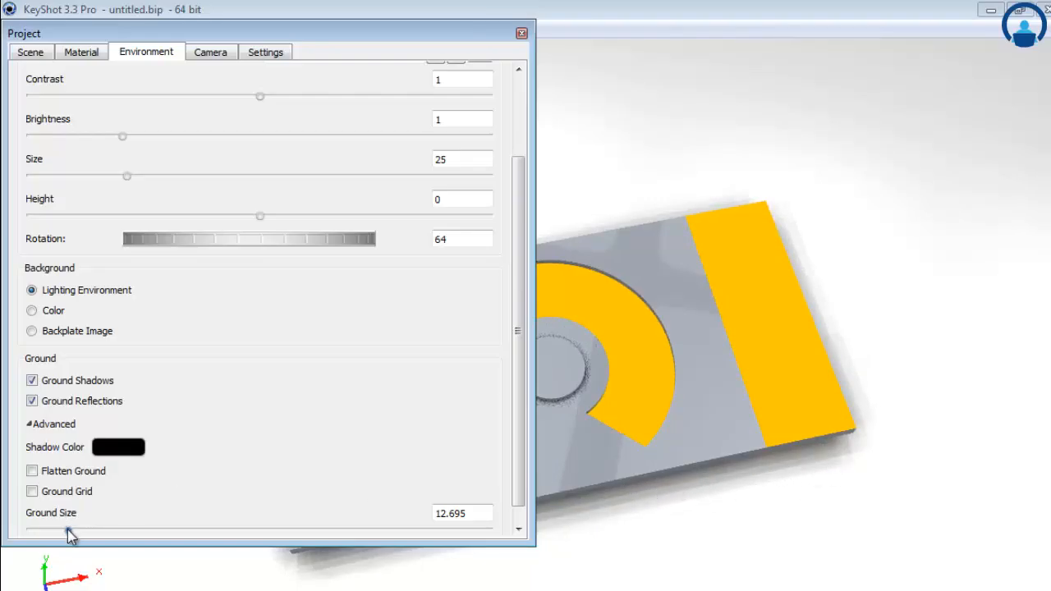
{"action": "left_click_drag", "start_coordinate": [69, 530], "coordinate": [45, 532]}
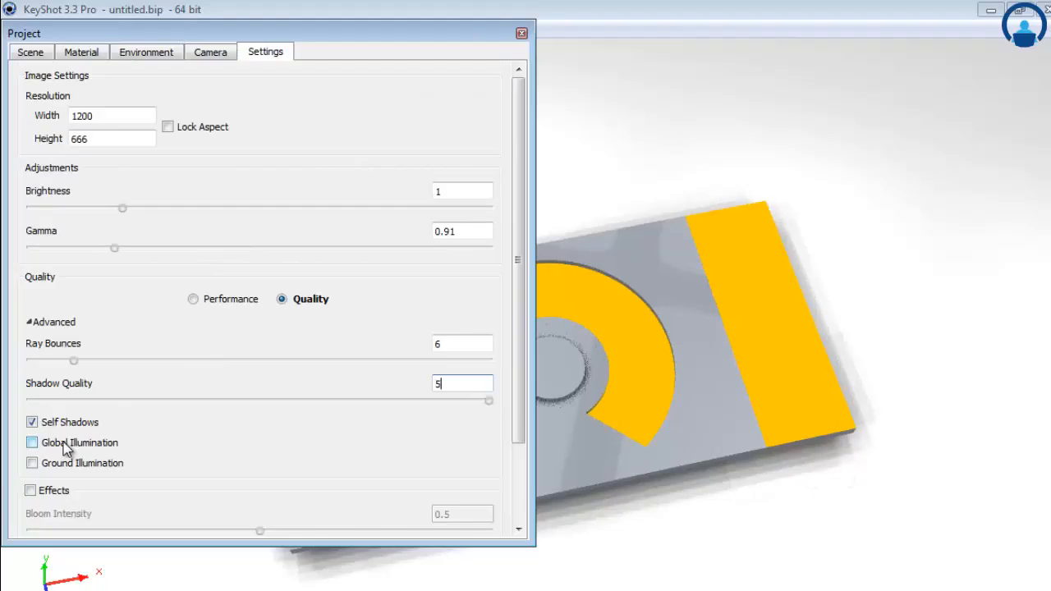
Step: Try Global Illumination and Ground Illumination in turn, switching each one back off
{"action": "scroll", "coordinate": [77, 376], "scroll_direction": "down", "scroll_amount": 1}
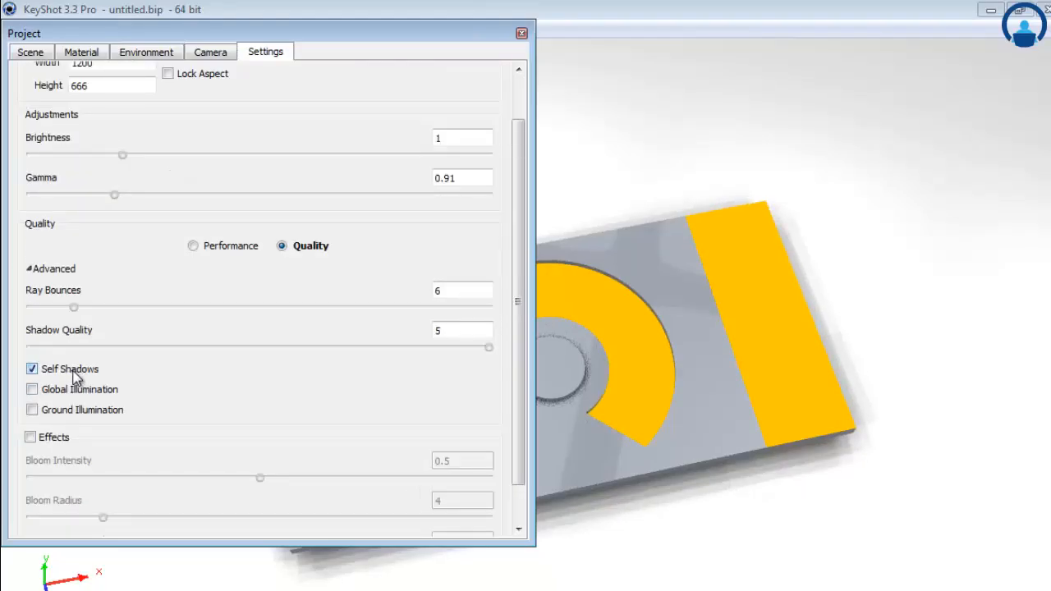
{"action": "left_click", "coordinate": [32, 391]}
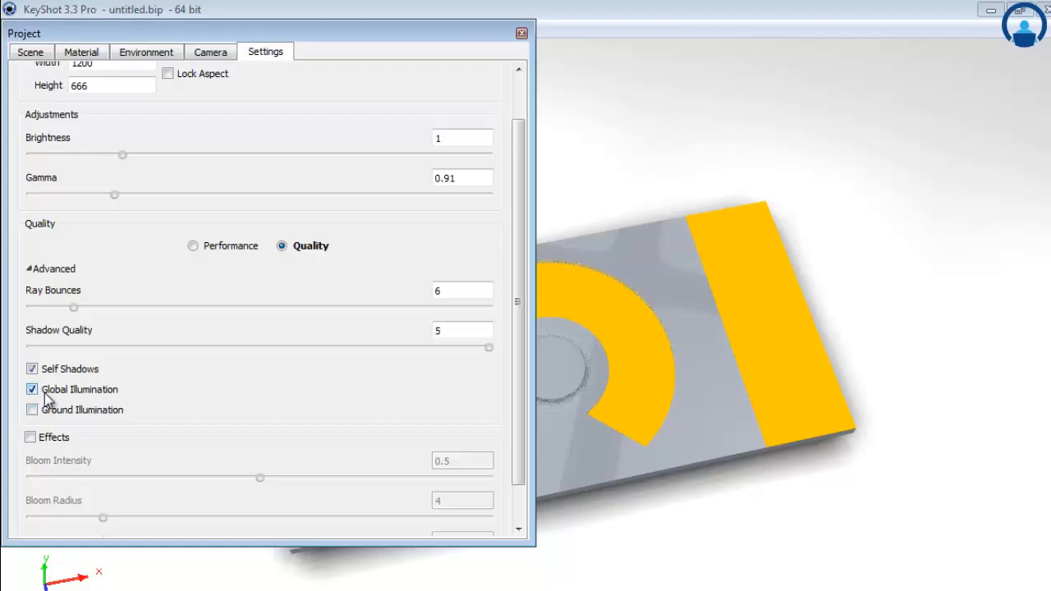
{"action": "left_click", "coordinate": [45, 394]}
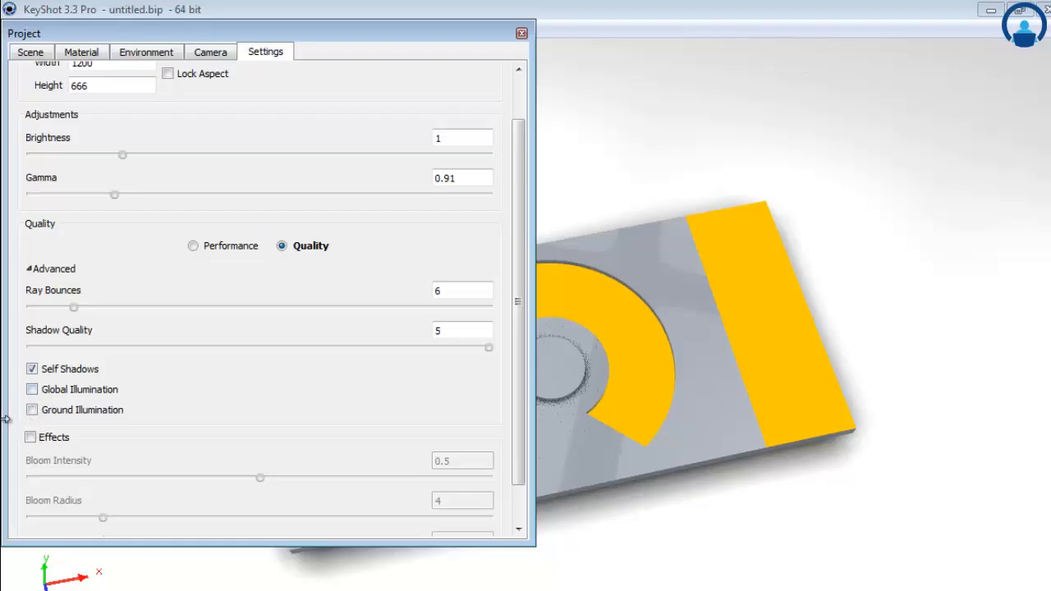
{"action": "left_click", "coordinate": [30, 413]}
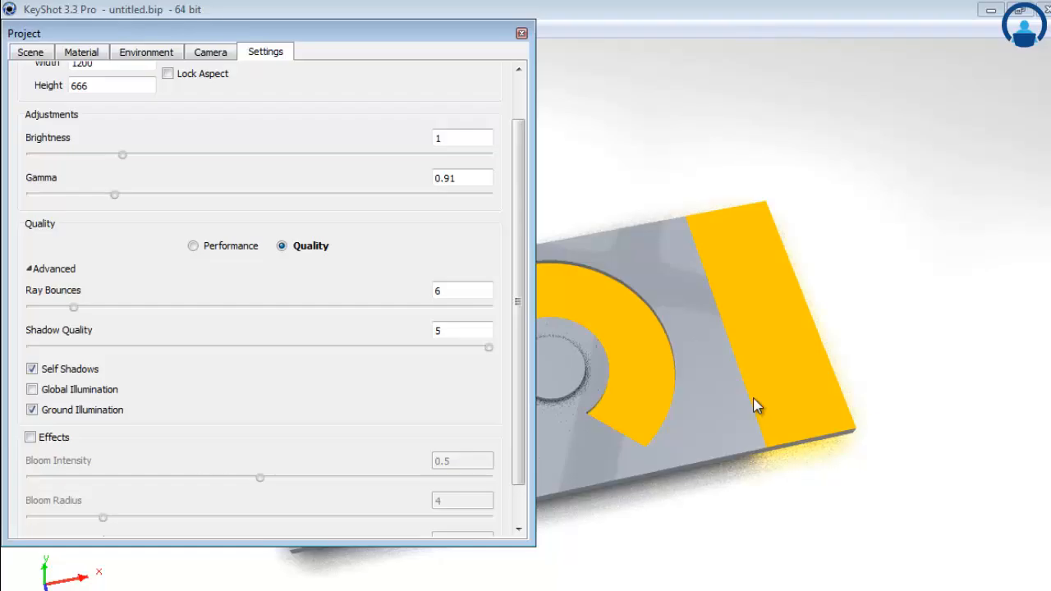
{"action": "left_click", "coordinate": [46, 410]}
Step: Raise the image brightness to 1.035 and the gamma to 1.21, and check the plate in the real-time view
{"action": "mouse_move", "coordinate": [122, 155]}
{"action": "left_mouse_down"}
{"action": "mouse_move", "coordinate": [144, 156]}
{"action": "mouse_move", "coordinate": [133, 155]}
{"action": "left_mouse_up"}
{"action": "left_click_drag", "start_coordinate": [114, 195], "coordinate": [142, 196]}
{"action": "left_click_drag", "start_coordinate": [133, 155], "coordinate": [126, 155]}
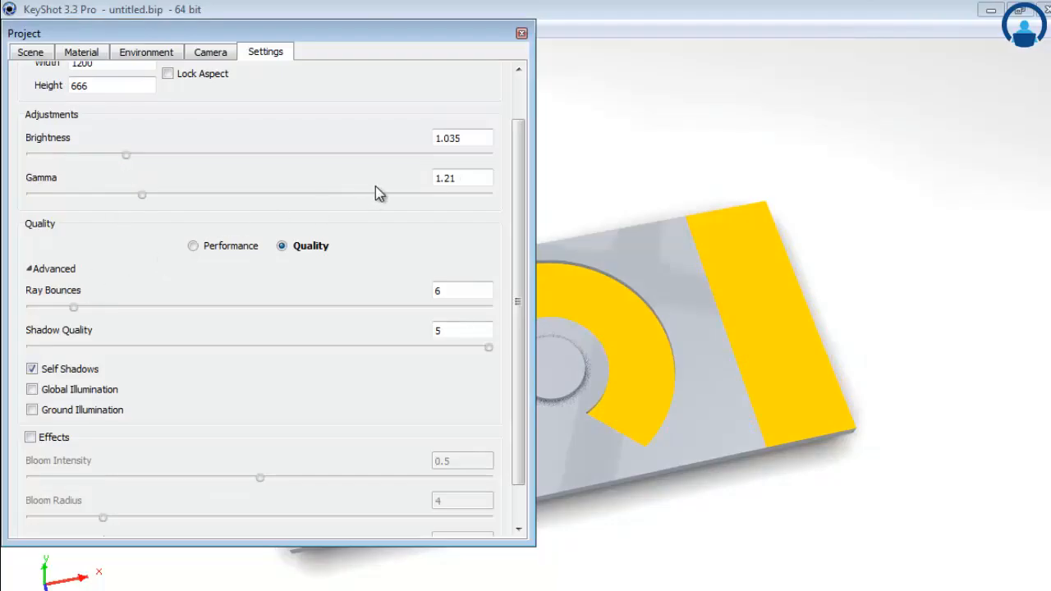
{"action": "scroll", "coordinate": [565, 247], "scroll_direction": "down", "scroll_amount": 1}
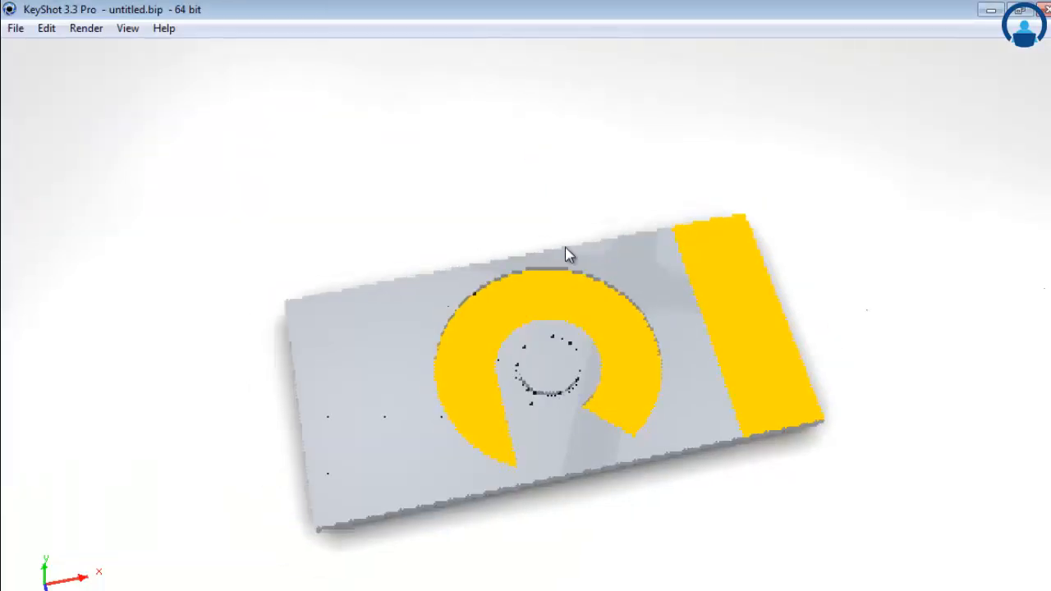
{"action": "scroll", "coordinate": [544, 329], "scroll_direction": "up", "scroll_amount": 3}
{"action": "left_click_drag", "start_coordinate": [545, 328], "coordinate": [465, 285]}
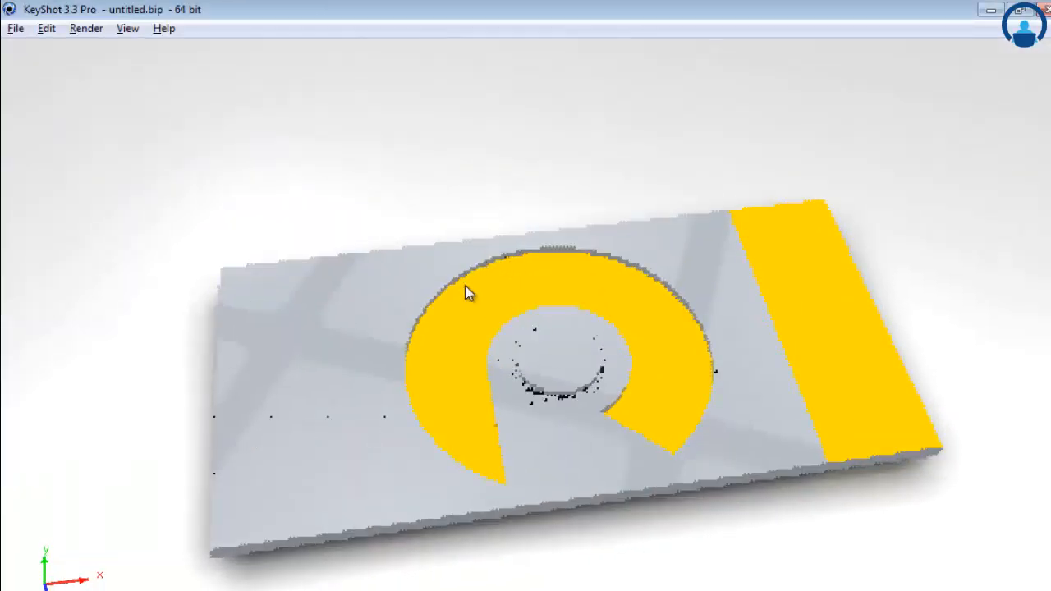
{"action": "left_click_drag", "start_coordinate": [507, 257], "coordinate": [417, 329]}
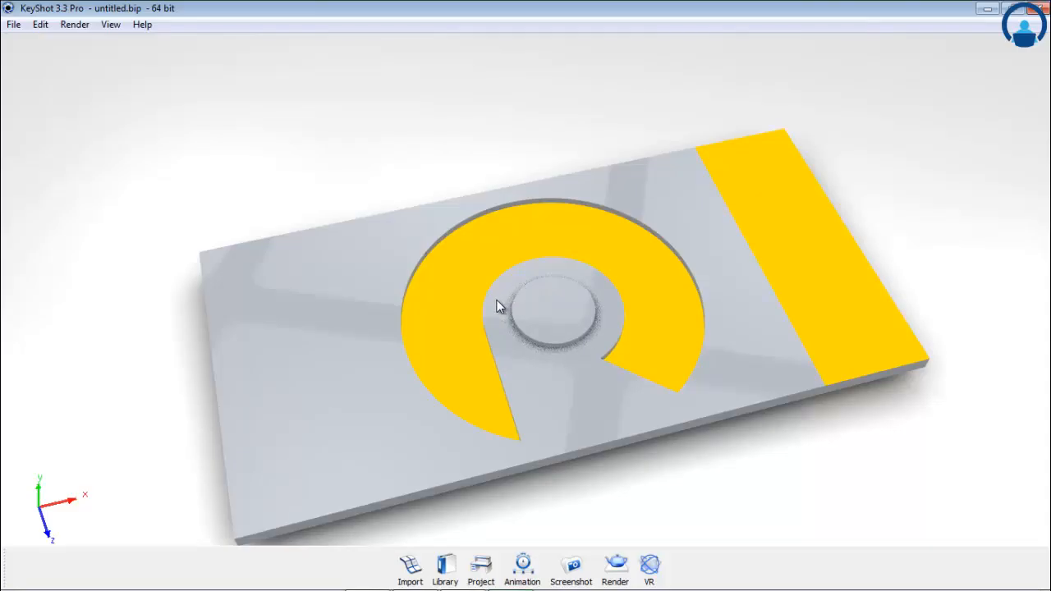
Step: Change the environment background from the lighting environment to a solid color
{"action": "left_click", "coordinate": [496, 568]}
{"action": "left_click", "coordinate": [150, 51]}
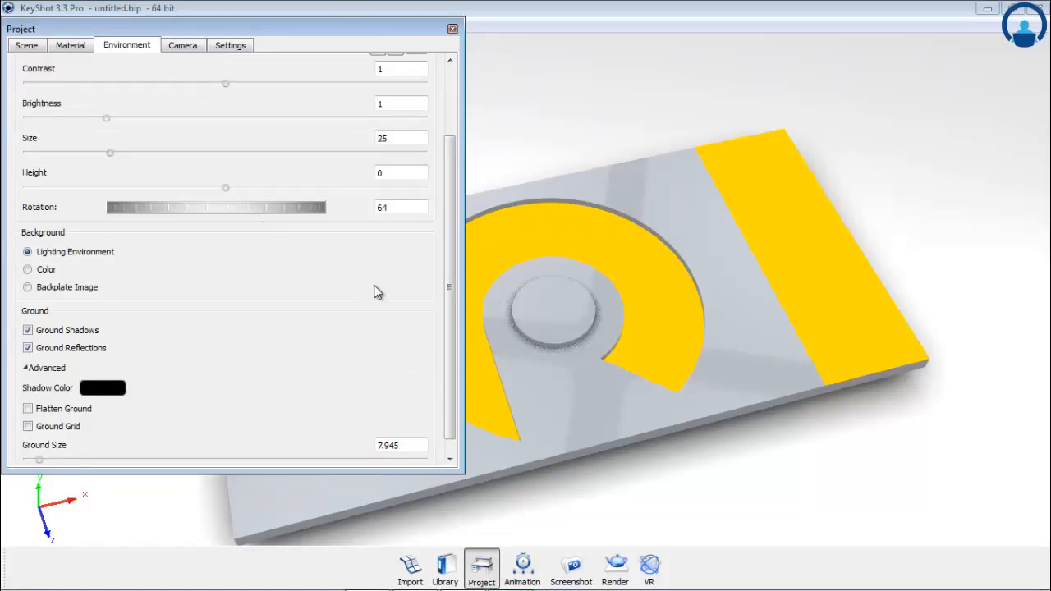
{"action": "scroll", "coordinate": [199, 363], "scroll_direction": "up", "scroll_amount": 3}
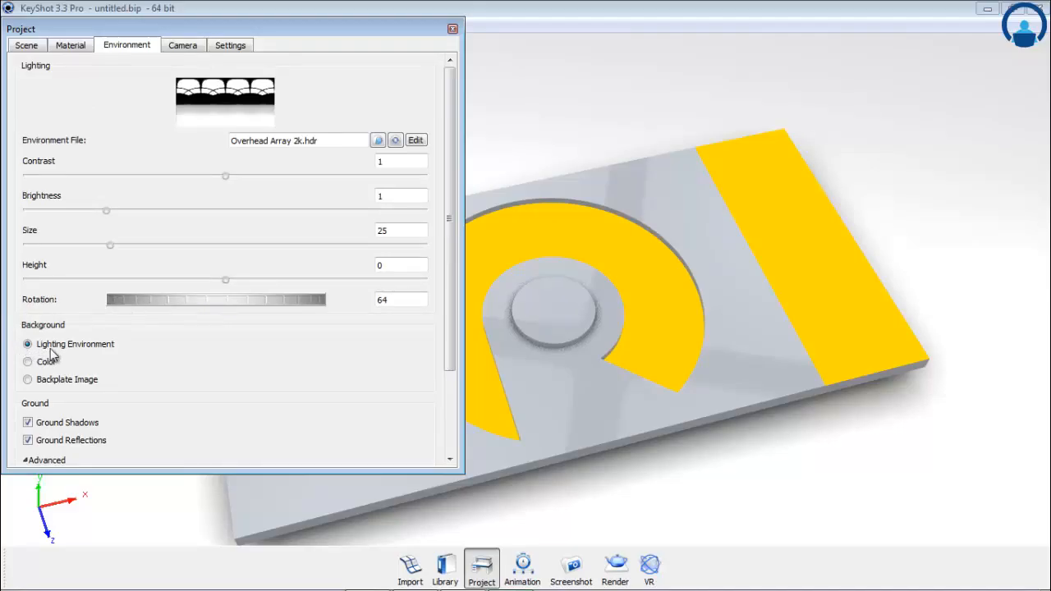
{"action": "left_click", "coordinate": [27, 362]}
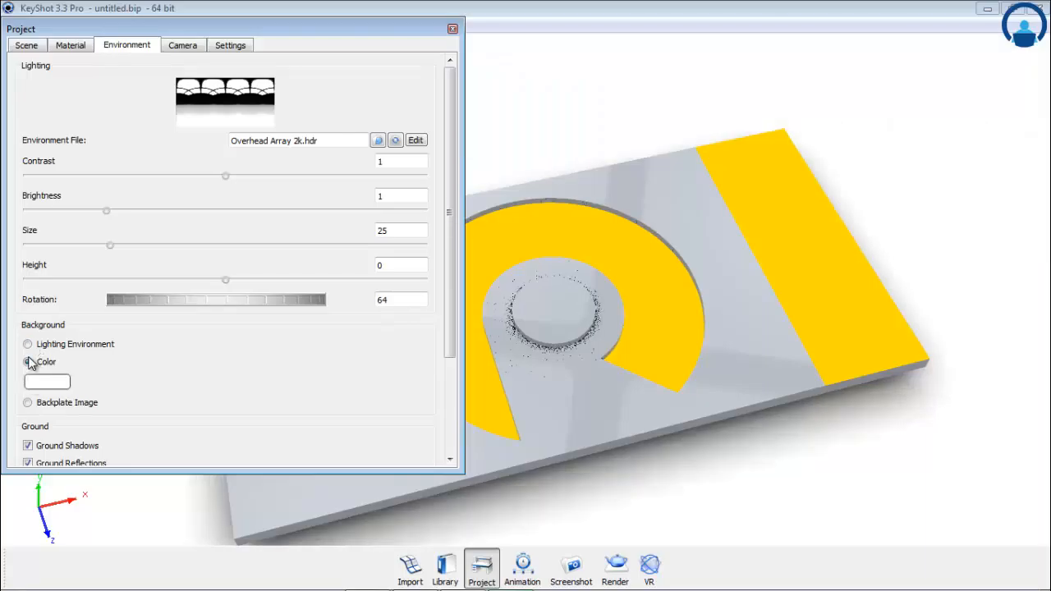
{"action": "left_click", "coordinate": [27, 401]}
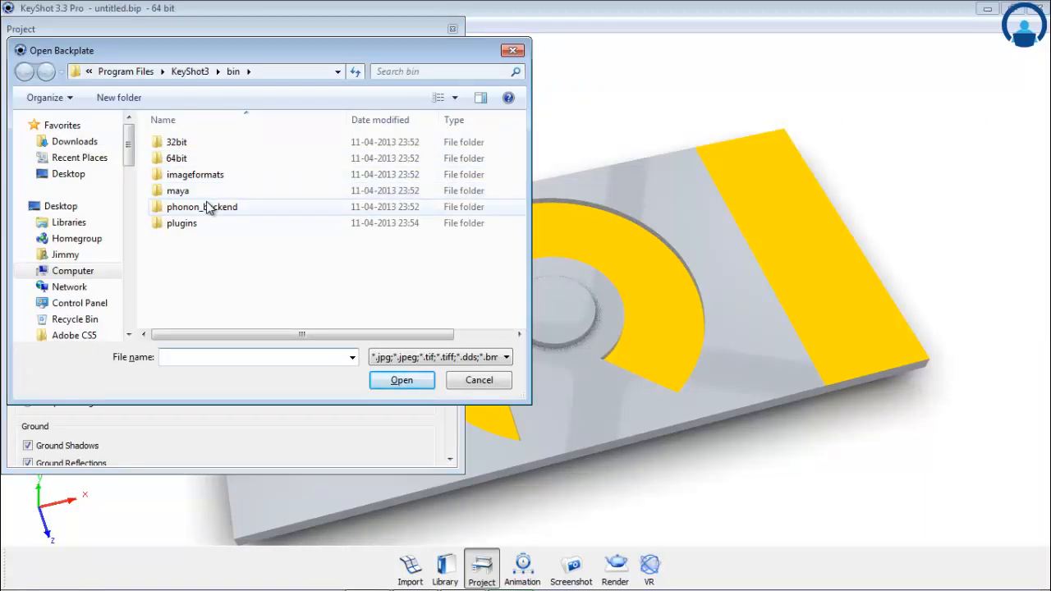
{"action": "left_click", "coordinate": [190, 72]}
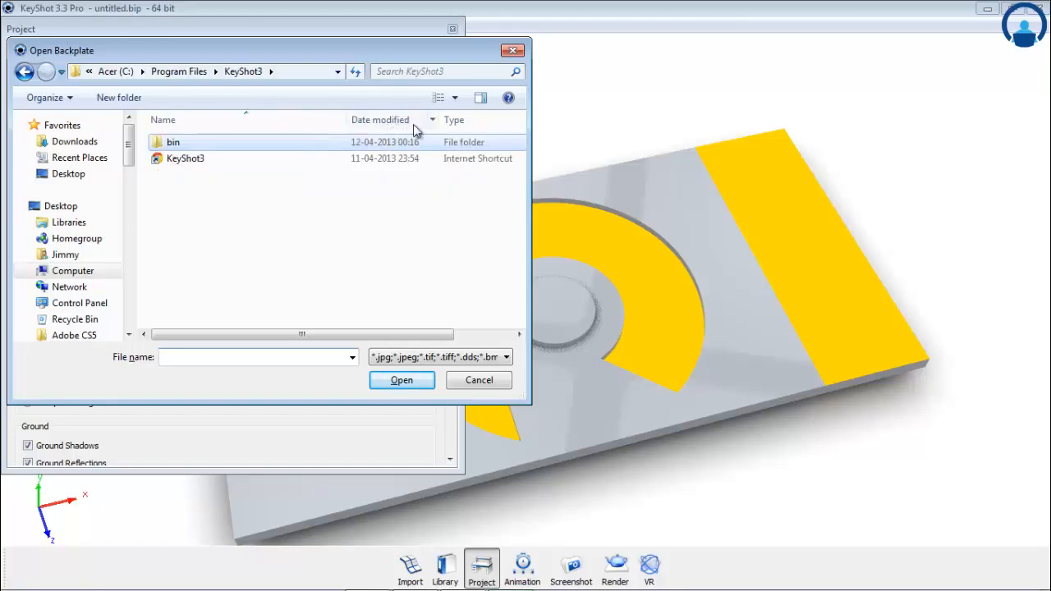
{"action": "left_click", "coordinate": [514, 50]}
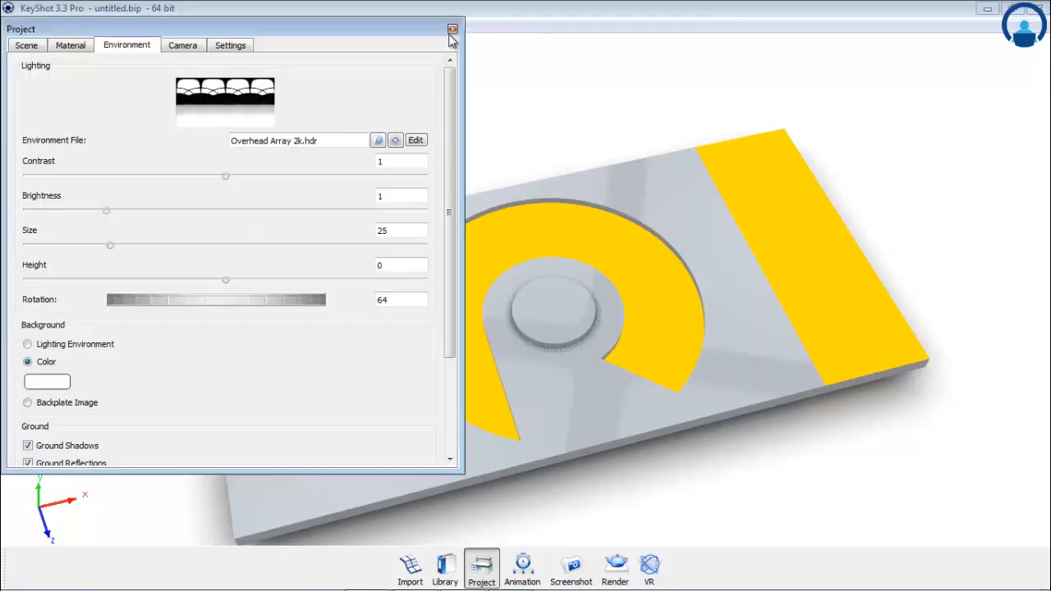
Step: Apply the "office desk 24mm 2" backplate from the library as the scene background
{"action": "left_click", "coordinate": [453, 29]}
{"action": "left_click", "coordinate": [445, 567]}
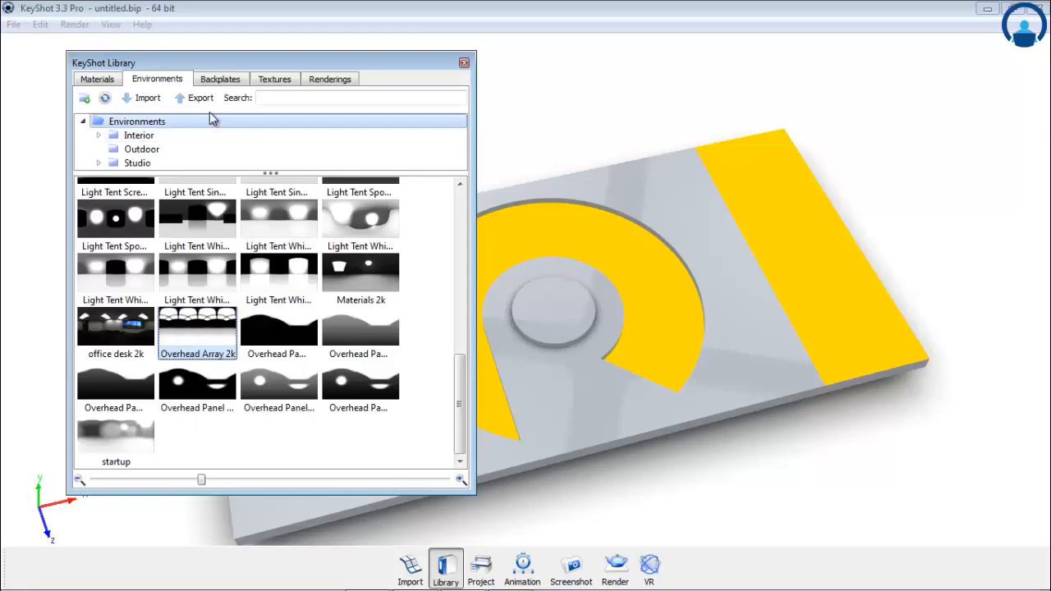
{"action": "left_click", "coordinate": [220, 79]}
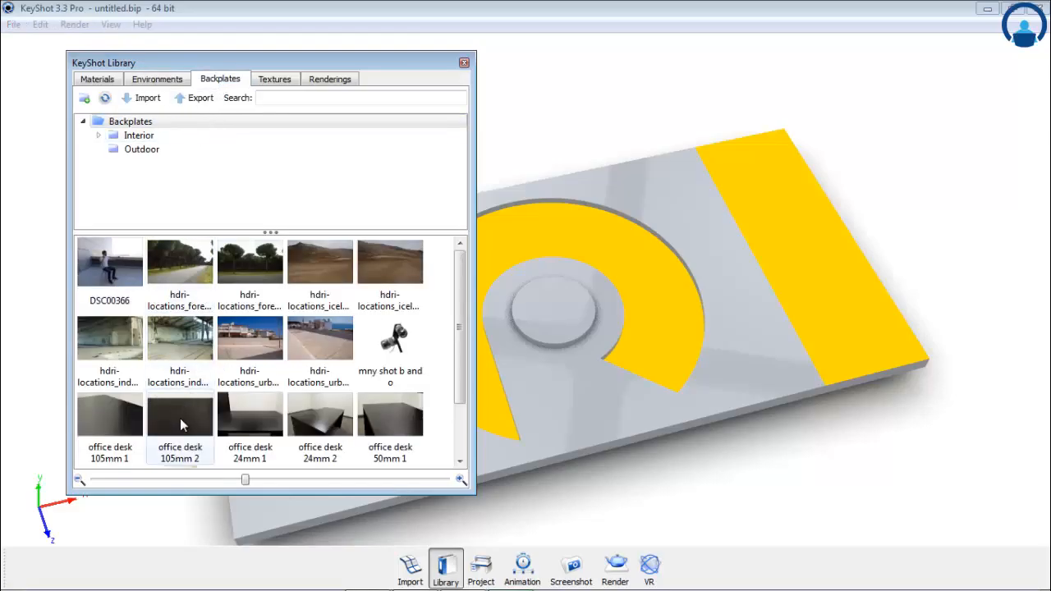
{"action": "left_click_drag", "start_coordinate": [309, 404], "coordinate": [599, 258]}
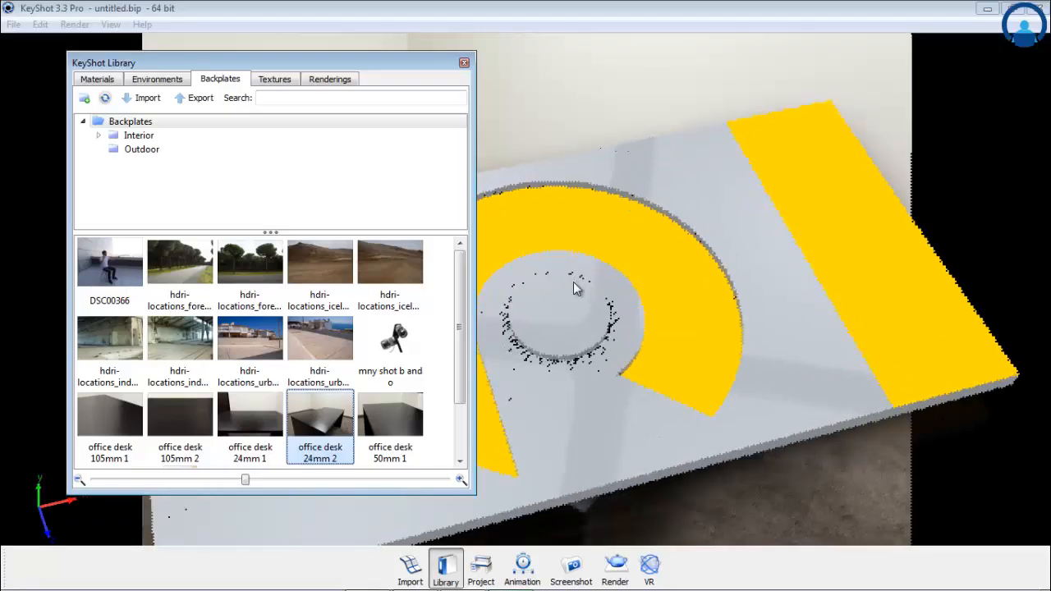
Step: Zoom out and orbit the camera so the plate appears to lie flat on the desk in the backplate
{"action": "scroll", "coordinate": [573, 282], "scroll_direction": "down", "scroll_amount": 2}
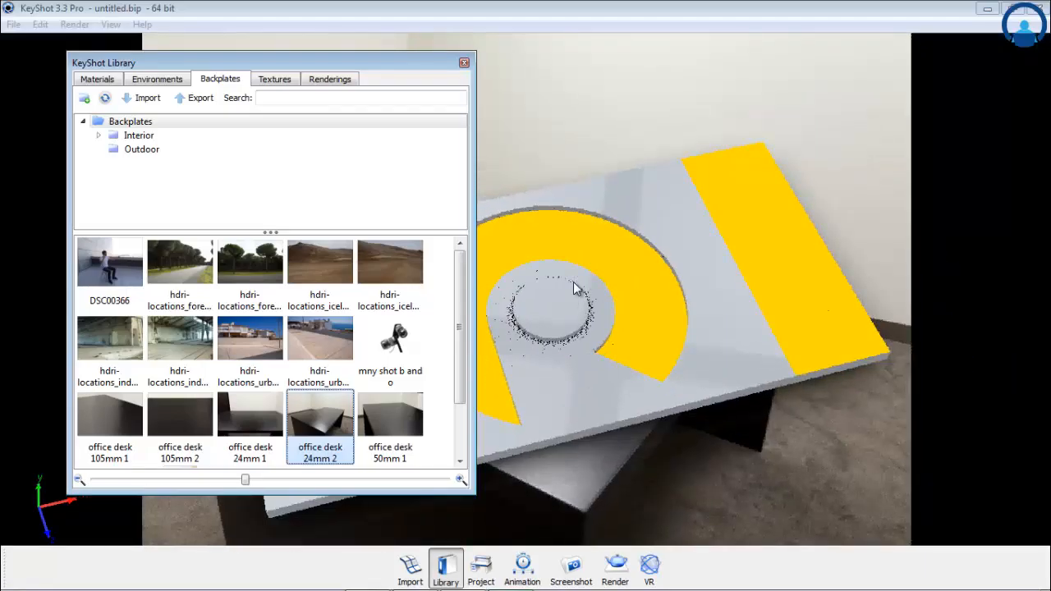
{"action": "left_click_drag", "start_coordinate": [574, 291], "coordinate": [579, 307]}
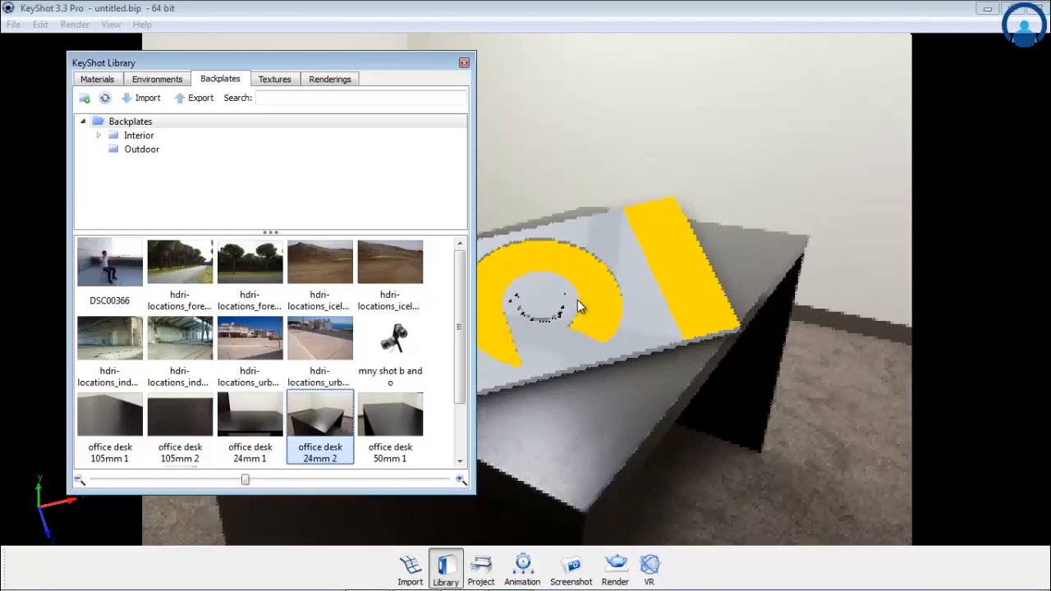
{"action": "key", "text": "space"}
{"action": "left_click_drag", "start_coordinate": [652, 319], "coordinate": [600, 352]}
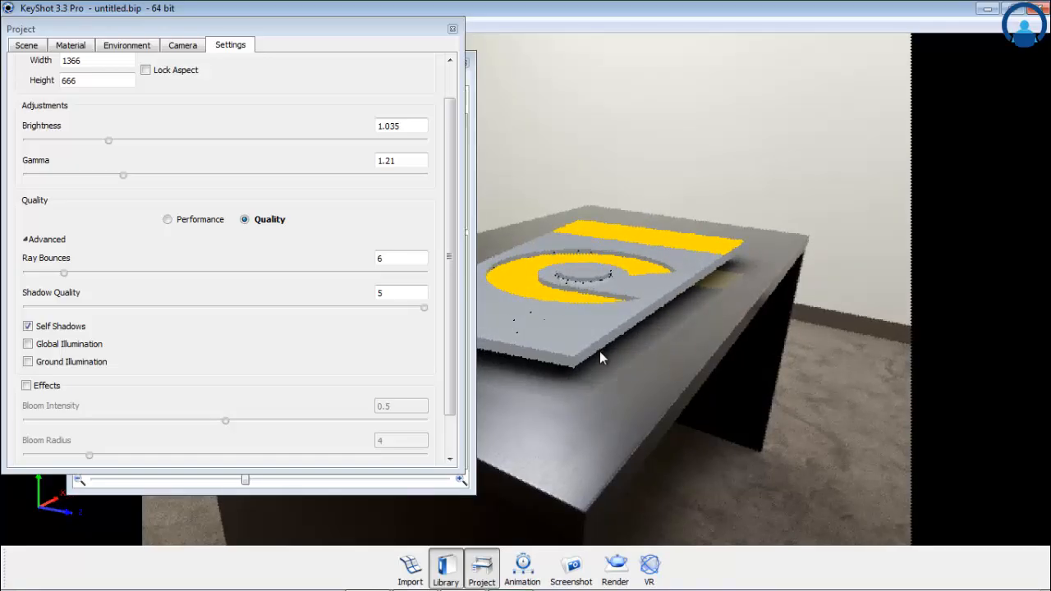
{"action": "scroll", "coordinate": [600, 352], "scroll_direction": "down", "scroll_amount": 5}
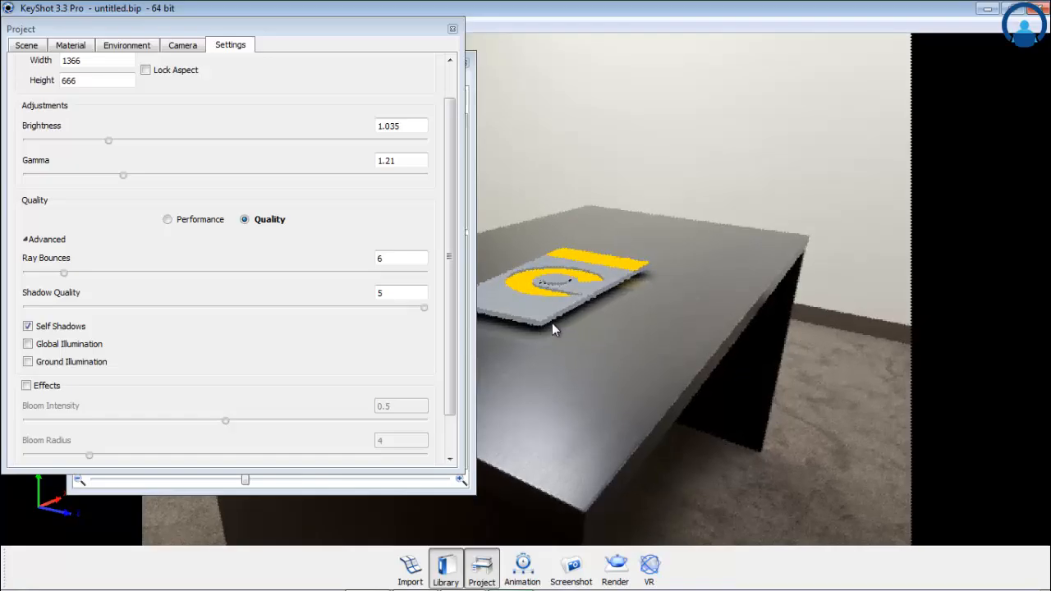
{"action": "key", "text": "space"}
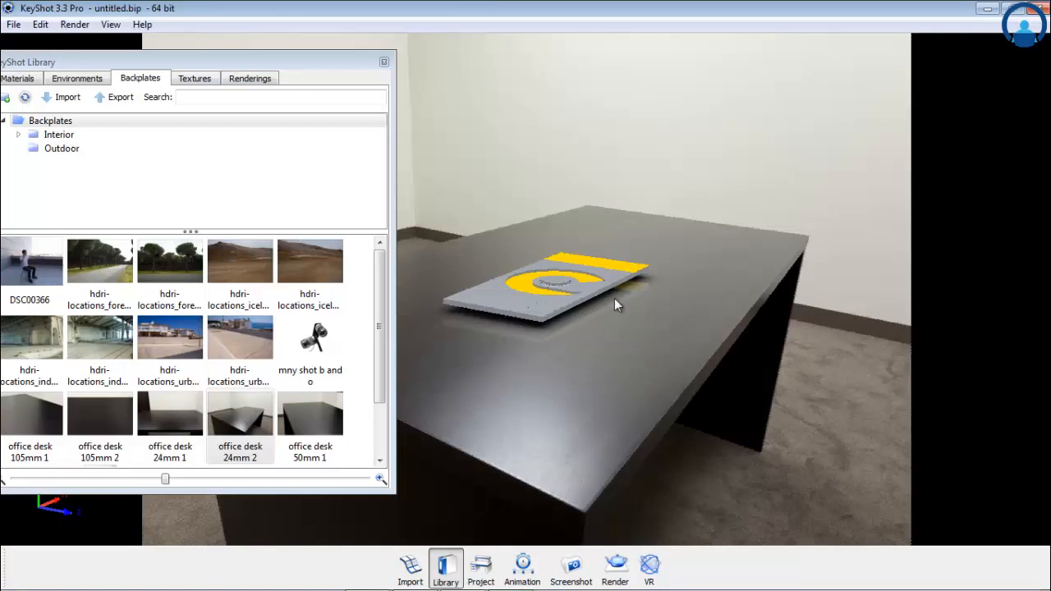
{"action": "left_click_drag", "start_coordinate": [567, 323], "coordinate": [554, 325]}
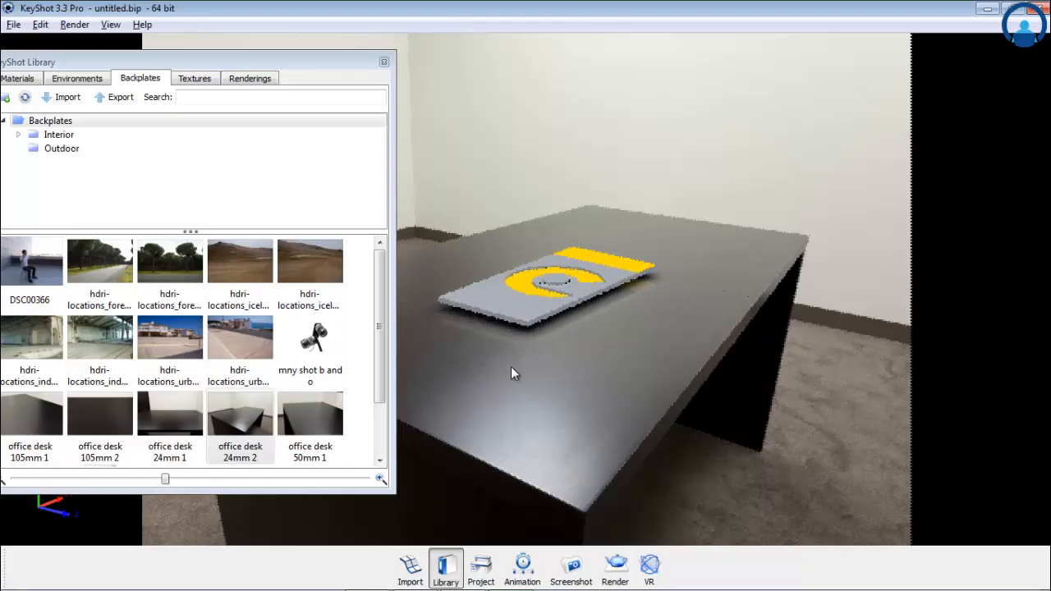
Step: Review the general preferences for backplate aspect ratio, real-time render pausing and screenshot format
{"action": "left_click", "coordinate": [40, 25]}
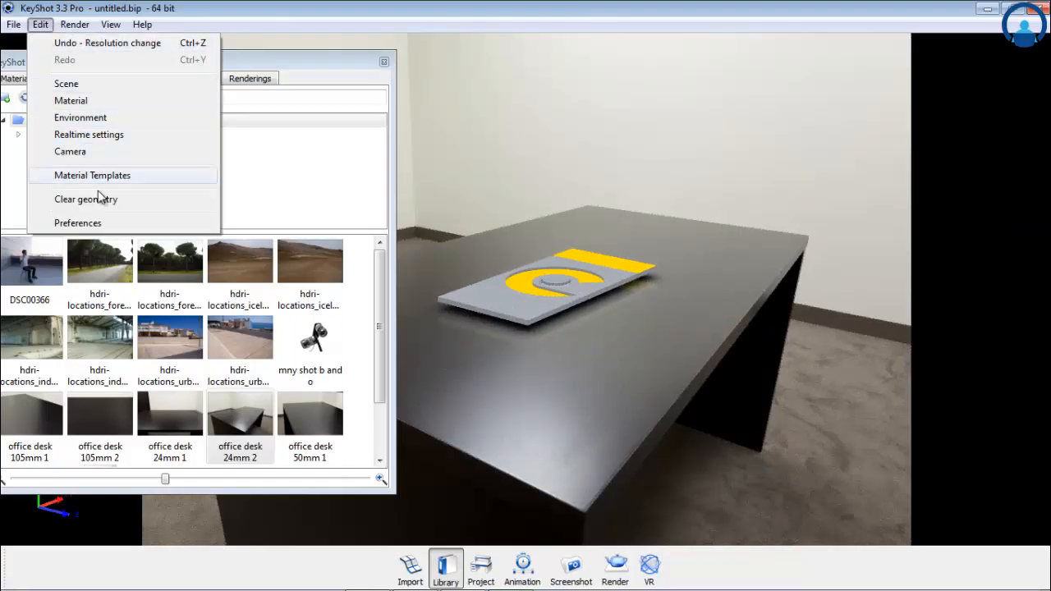
{"action": "left_click", "coordinate": [98, 223]}
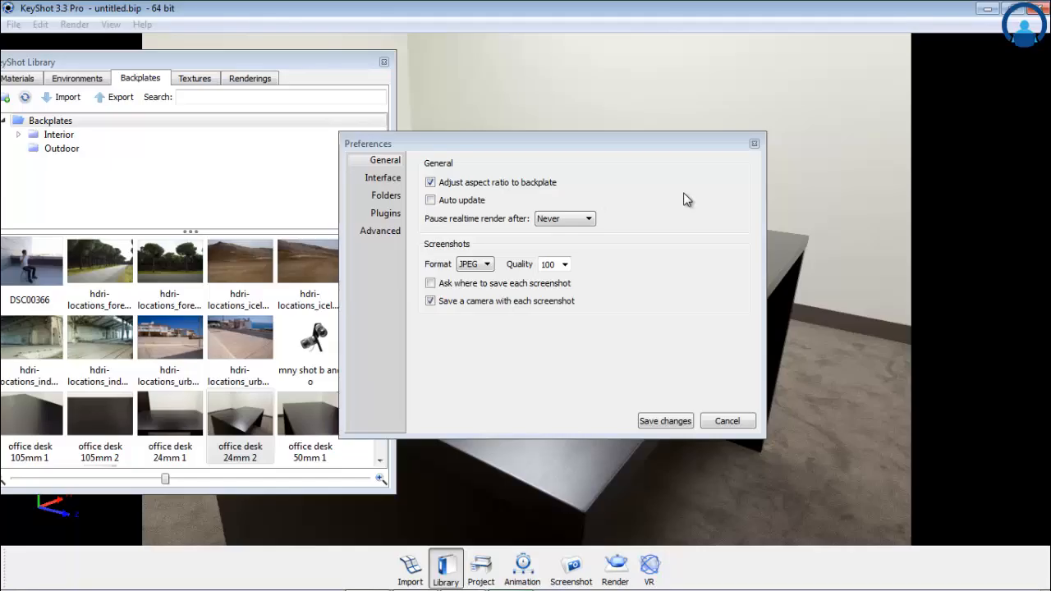
{"action": "left_click", "coordinate": [753, 146]}
Step: Set the image brightness to 1.24 and the gamma to 0.805 in the project settings
{"action": "key", "text": "p"}
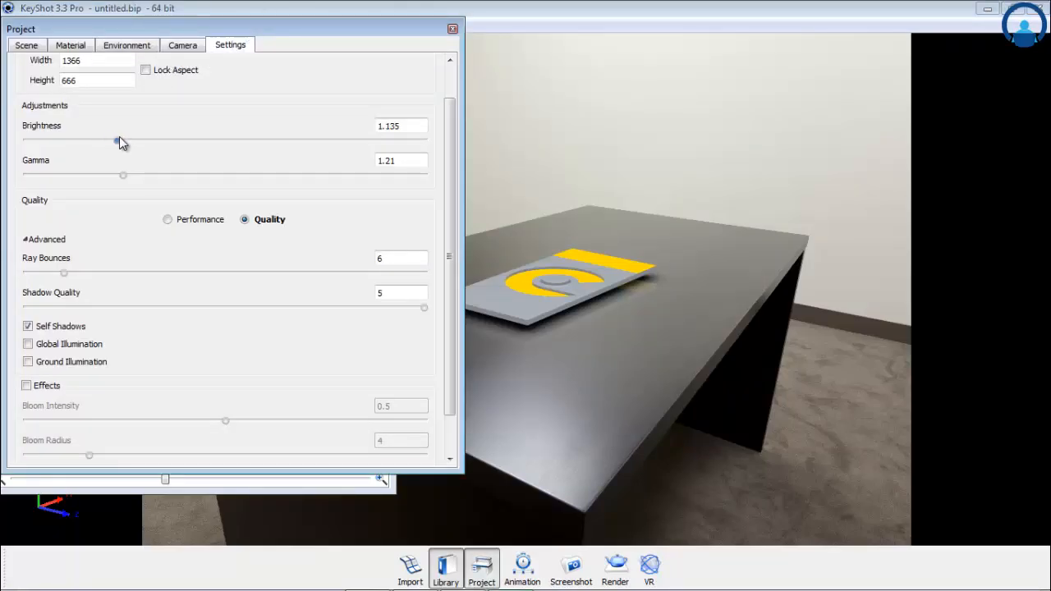
{"action": "left_click_drag", "start_coordinate": [118, 139], "coordinate": [133, 141]}
{"action": "left_click_drag", "start_coordinate": [123, 175], "coordinate": [90, 176]}
{"action": "left_click_drag", "start_coordinate": [132, 140], "coordinate": [125, 141]}
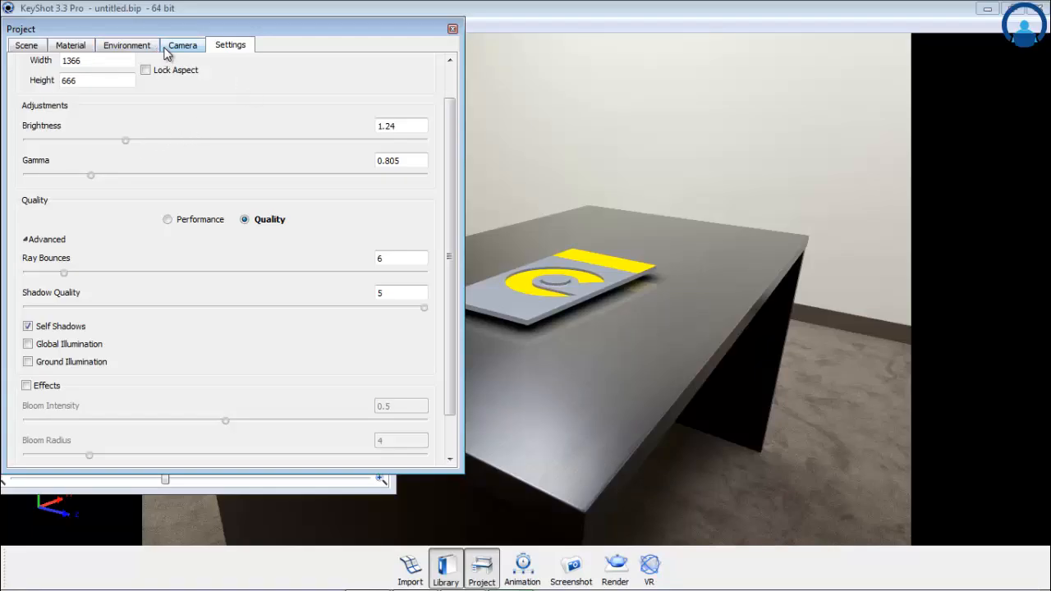
Step: Browse the outdoor environments and apply the "hdri-locations_forestroad_1_70mm" backplate as the scene background
{"action": "left_click", "coordinate": [126, 45]}
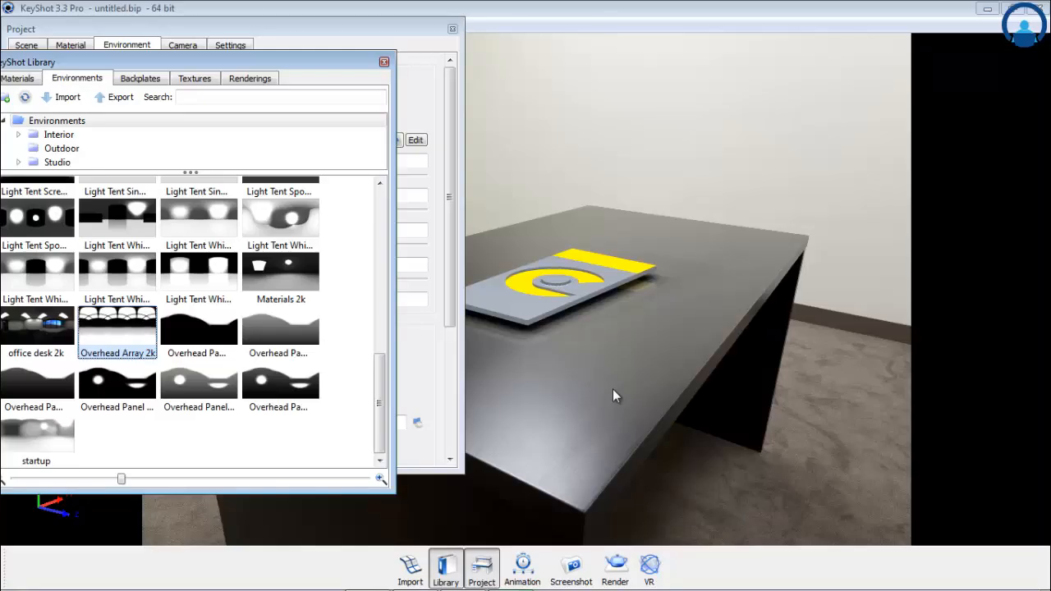
{"action": "left_click", "coordinate": [74, 147]}
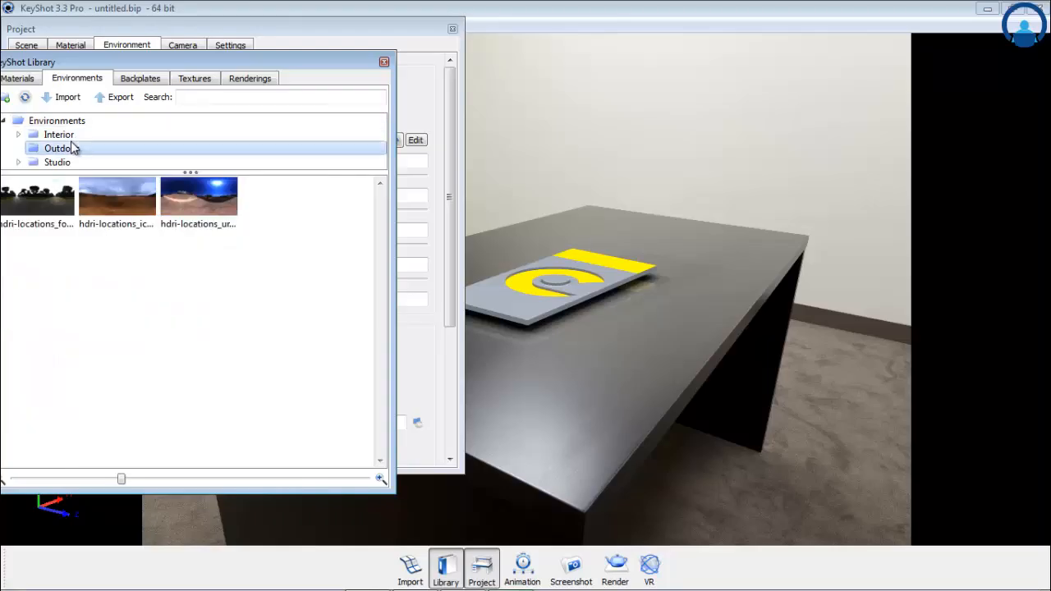
{"action": "left_click_drag", "start_coordinate": [99, 260], "coordinate": [812, 246]}
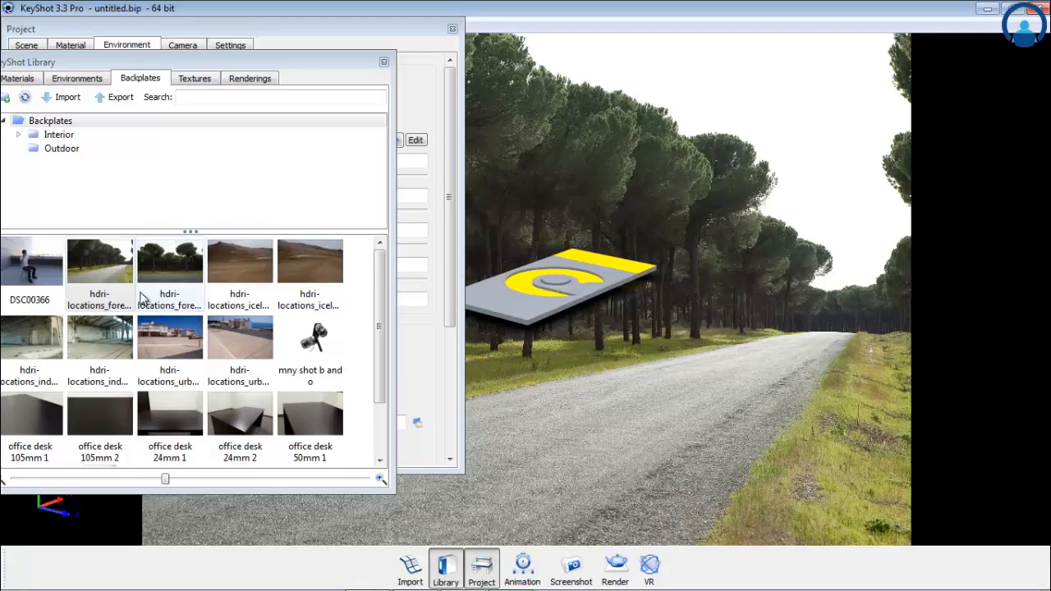
Step: Turn on the ground grid and adjust the camera so the plate appears smaller and lies flat on the forest road
{"action": "left_click", "coordinate": [82, 78]}
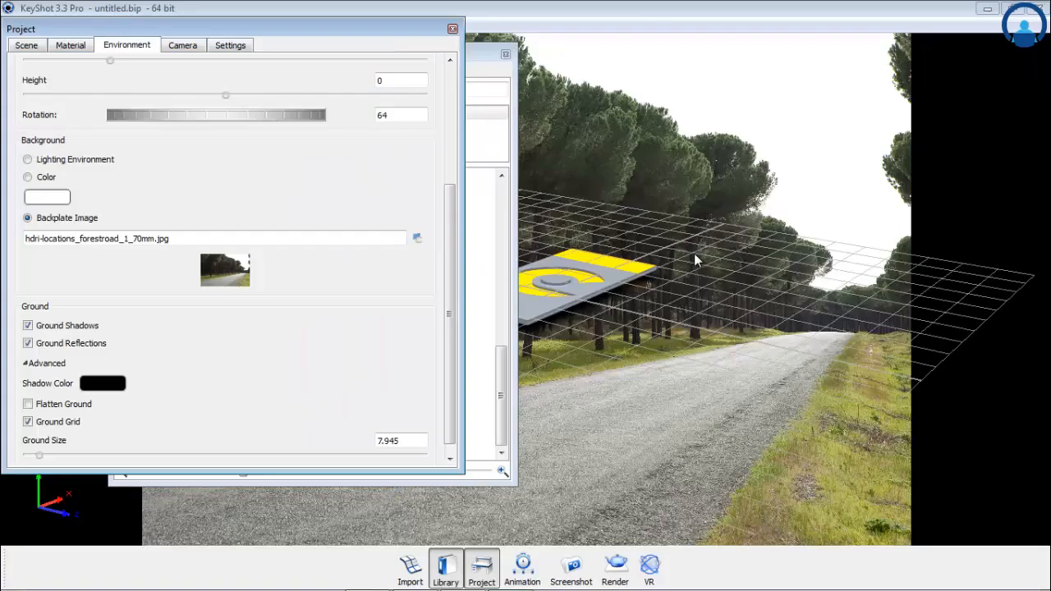
{"action": "left_click_drag", "start_coordinate": [746, 290], "coordinate": [716, 450]}
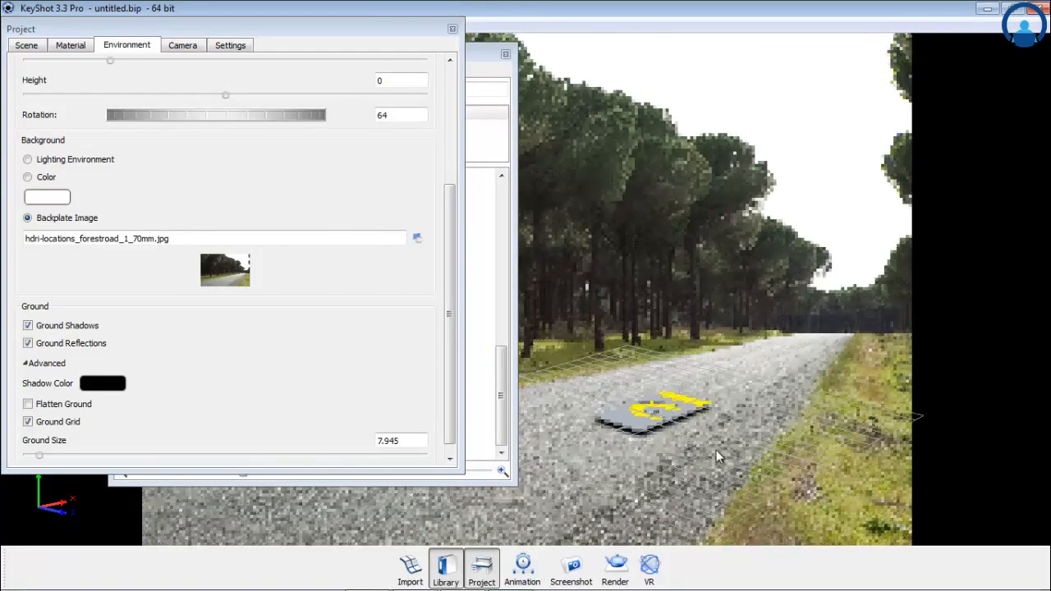